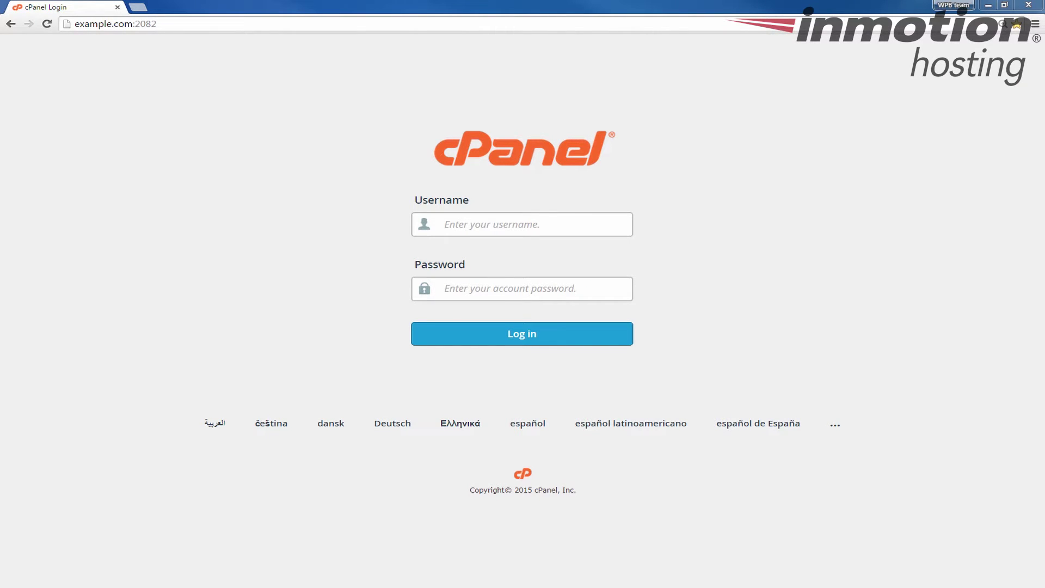
# Log in to cPanel with the account username and password
pyautogui.click(573, 228)
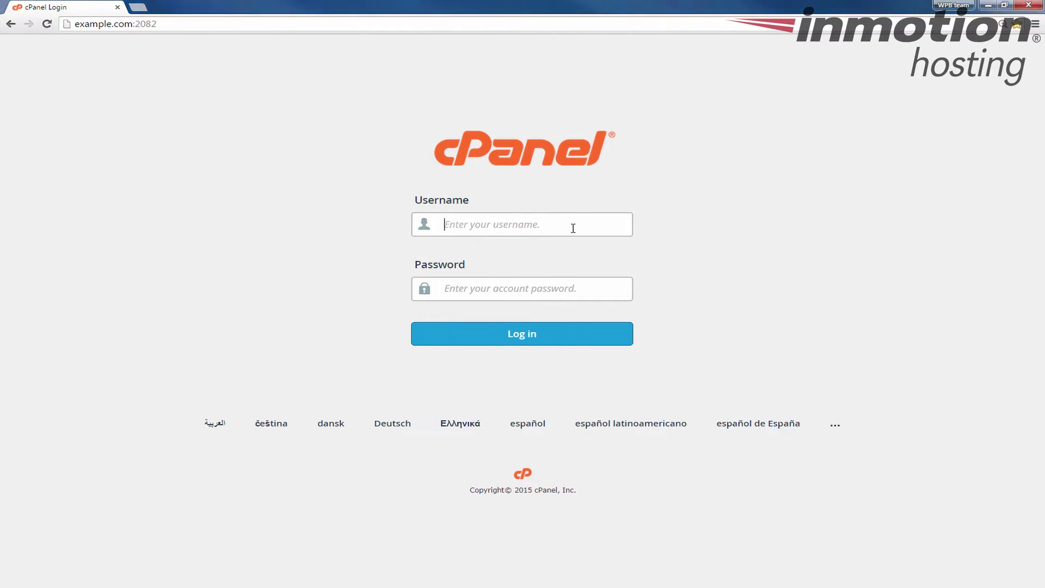
pyautogui.write('examp,le')
pyautogui.press('BackSpace')
pyautogui.press('BackSpace')
pyautogui.write('le')
pyautogui.press('Tab')
pyautogui.write('••••••••')
pyautogui.press('Return')
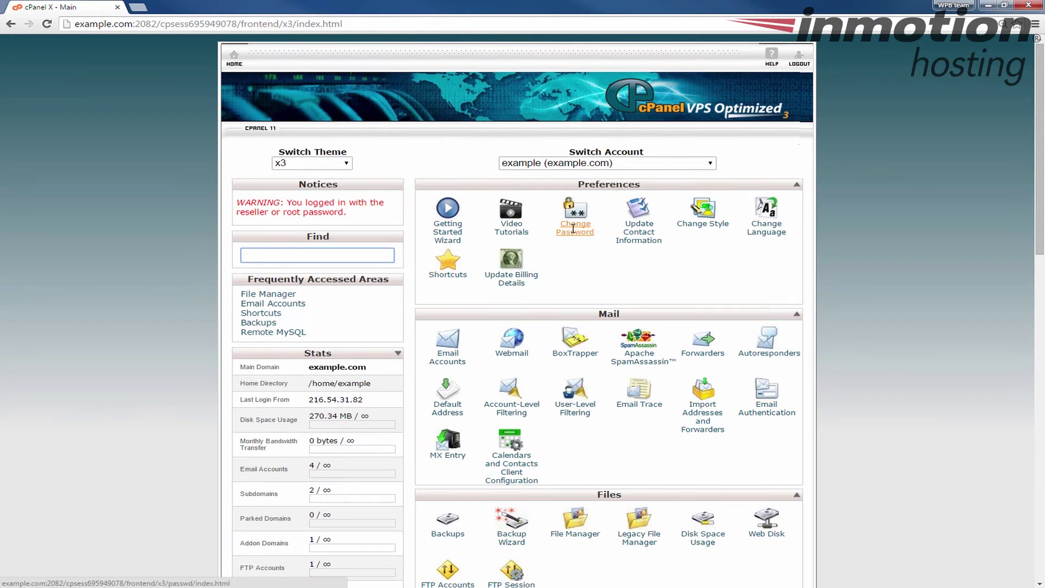
# Open the Mail section's Forwarders page and begin adding a new forwarder
pyautogui.scroll(-1, 613, 269)
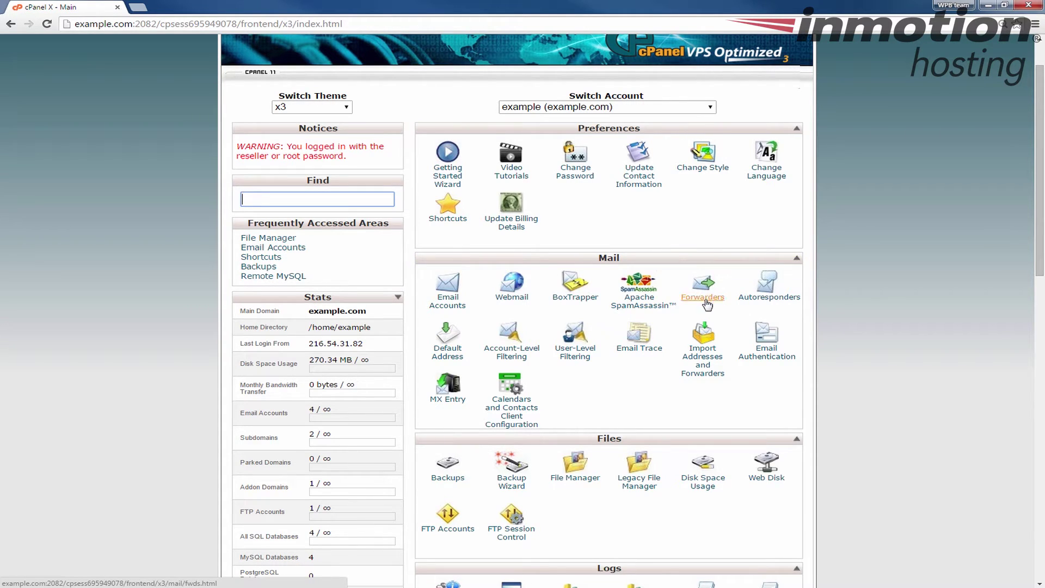
pyautogui.click(705, 298)
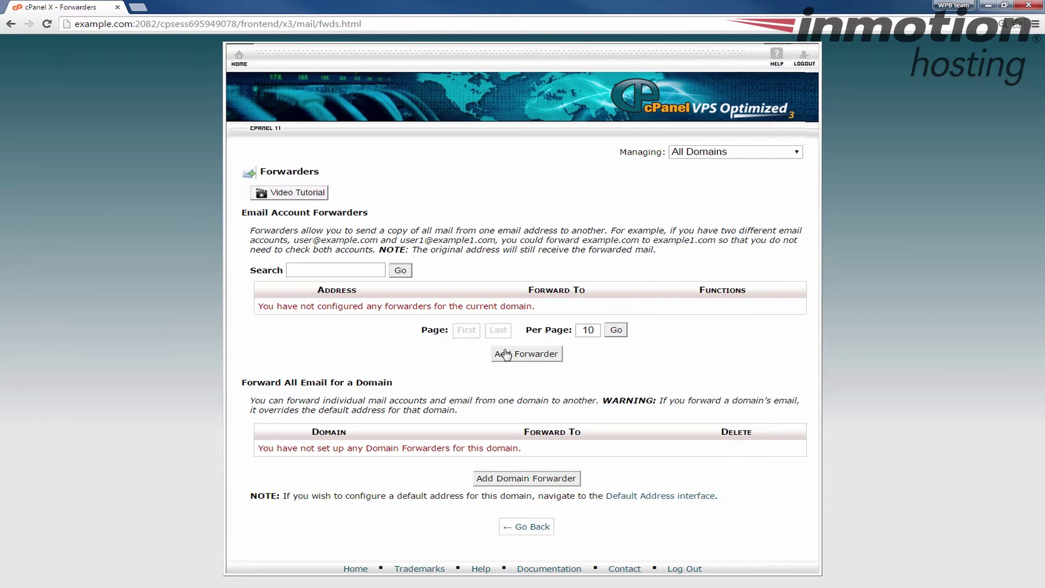
pyautogui.click(542, 358)
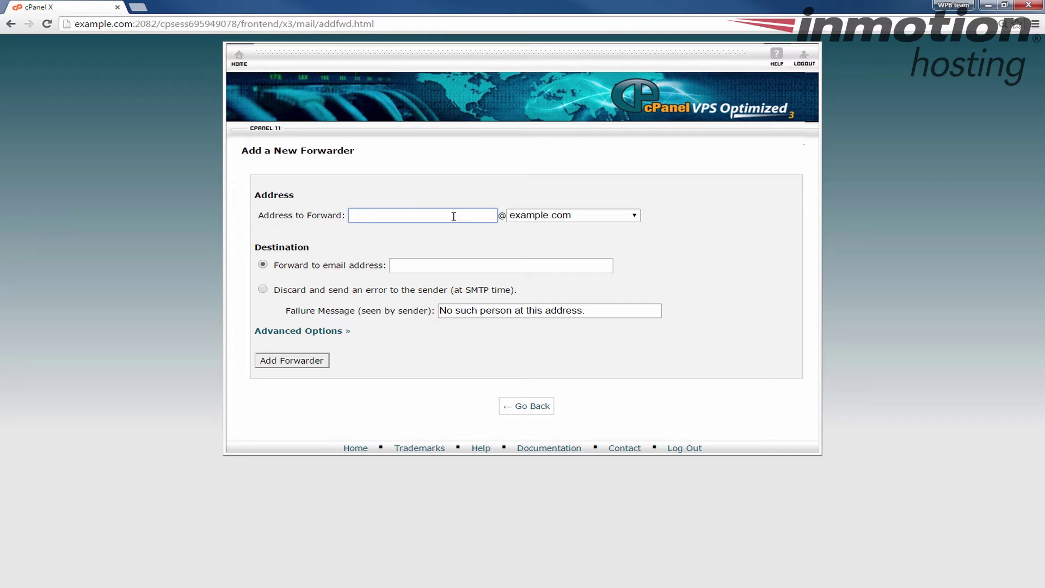
# Enter the forwarder's address name on example.com and the destination e-mail address
pyautogui.write('username')
pyautogui.click(605, 217)
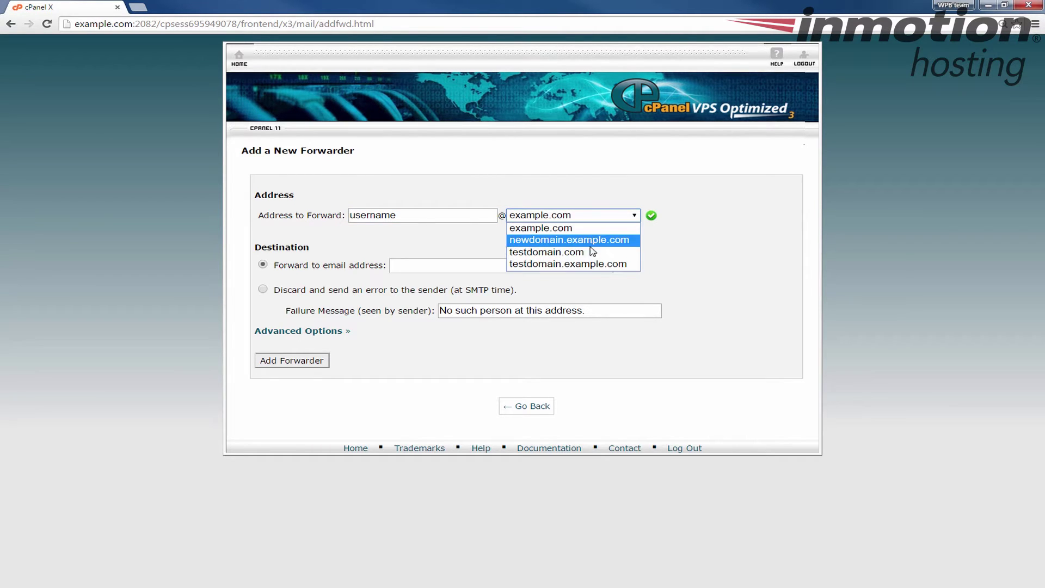
pyautogui.click(684, 247)
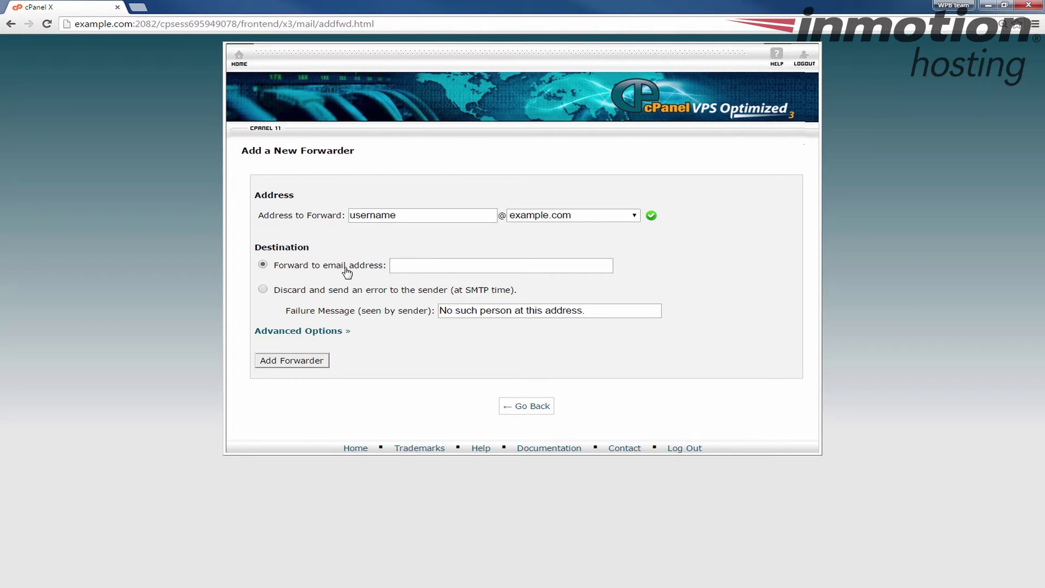
pyautogui.click(424, 264)
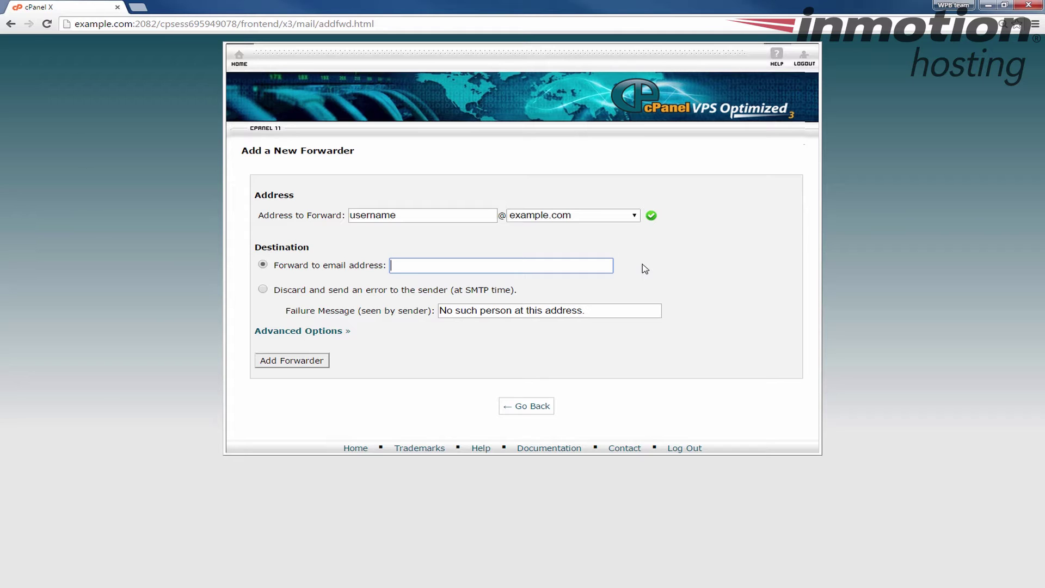
pyautogui.write('ex')
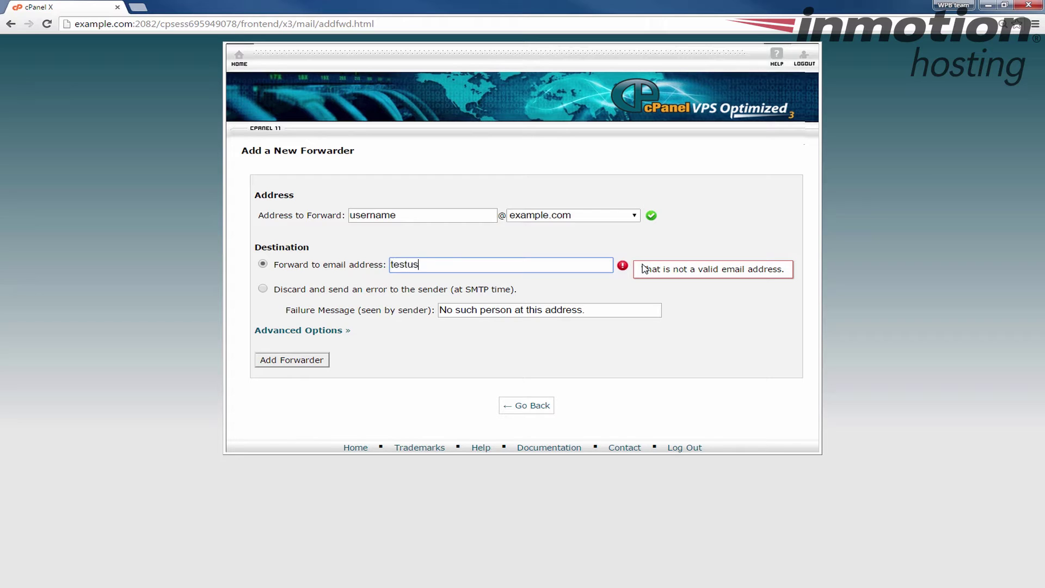
pyautogui.write('@')
pyautogui.press('BackSpace')
pyautogui.press('BackSpace')
pyautogui.press('BackSpace')
pyautogui.write('xampledomain.com')
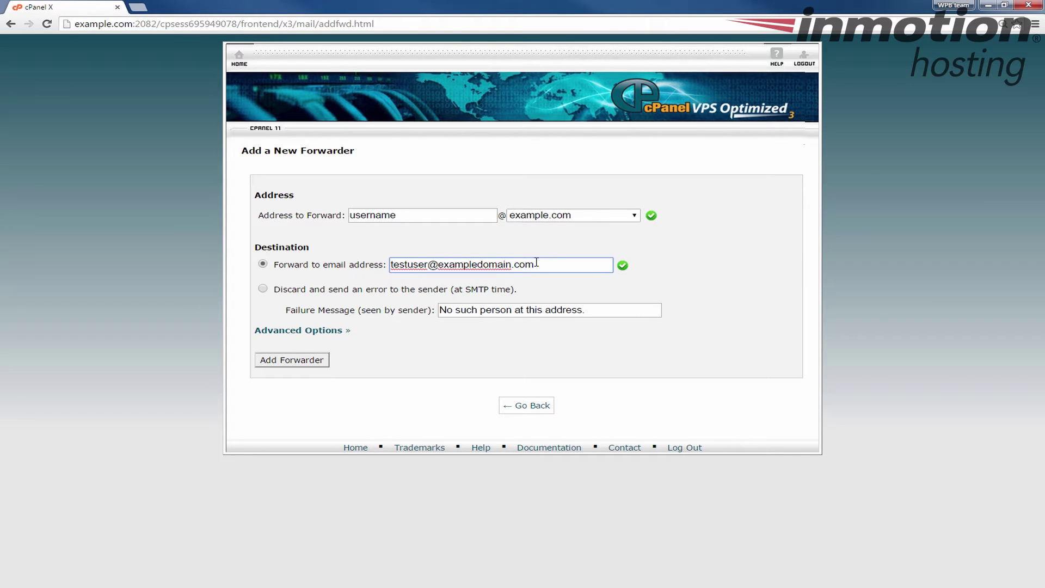
pyautogui.moveTo(535, 264); pyautogui.dragTo(340, 270)
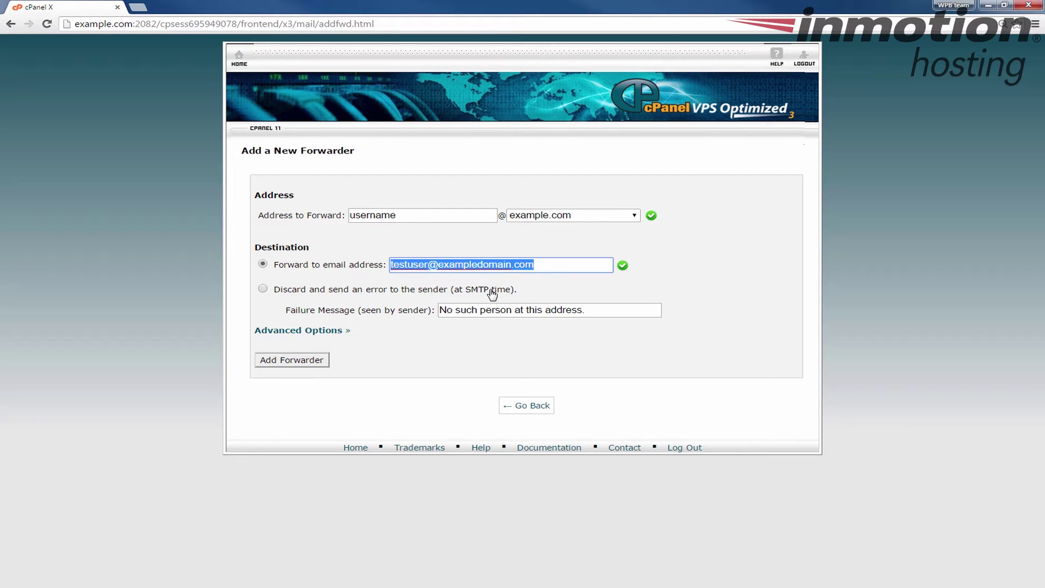
pyautogui.moveTo(608, 307); pyautogui.dragTo(357, 320)
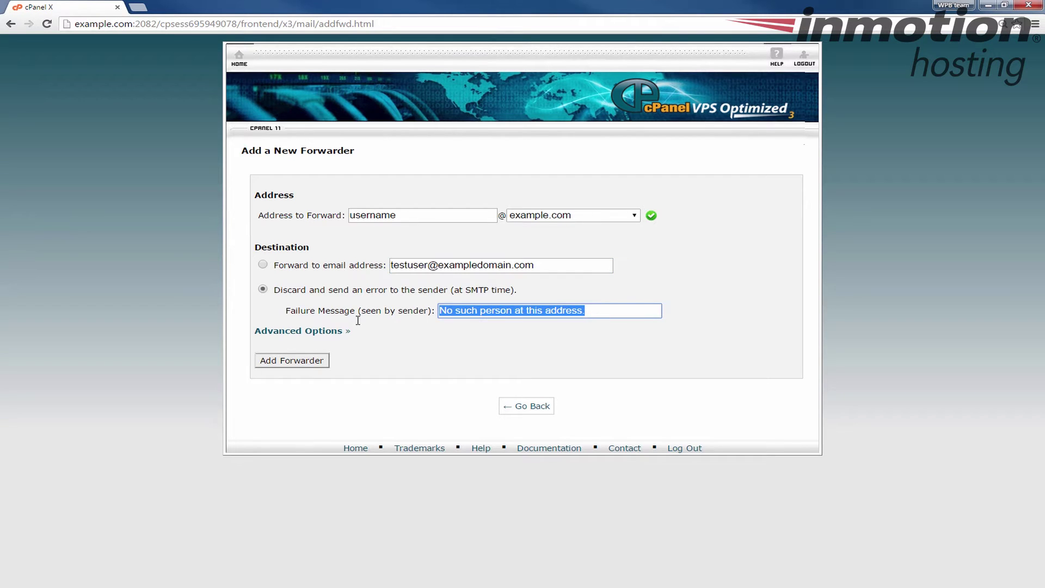
pyautogui.click(456, 309)
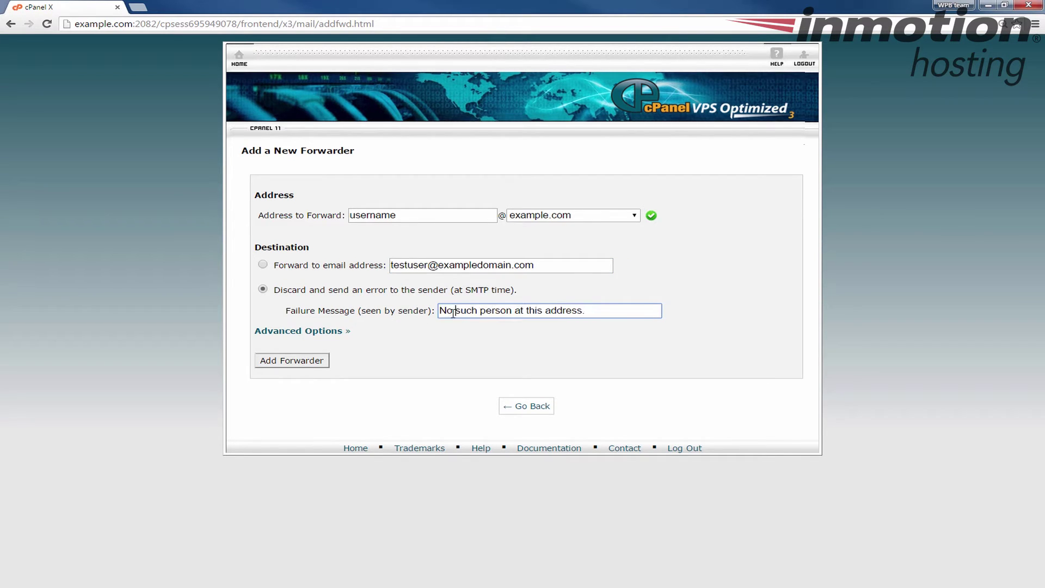
pyautogui.moveTo(598, 313); pyautogui.dragTo(395, 318)
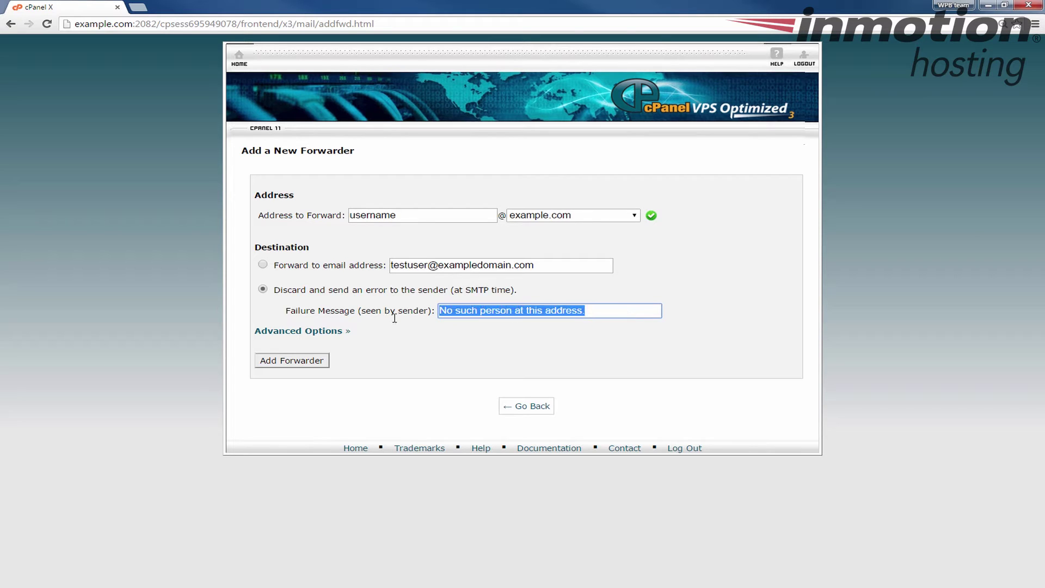
pyautogui.moveTo(601, 309); pyautogui.dragTo(375, 305)
pyautogui.moveTo(623, 310); pyautogui.dragTo(409, 308)
pyautogui.moveTo(407, 214); pyautogui.dragTo(257, 212)
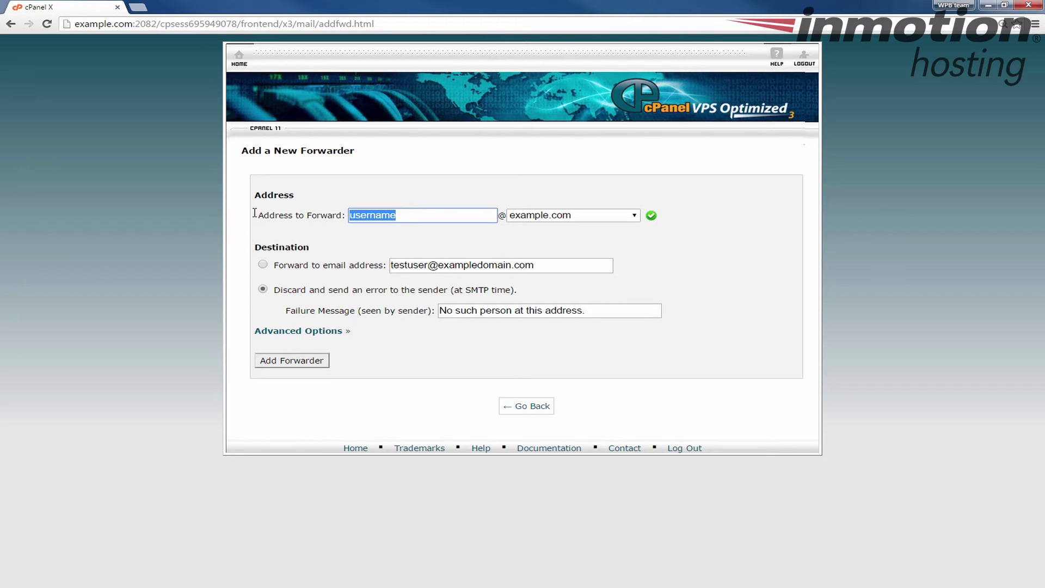
pyautogui.click(263, 265)
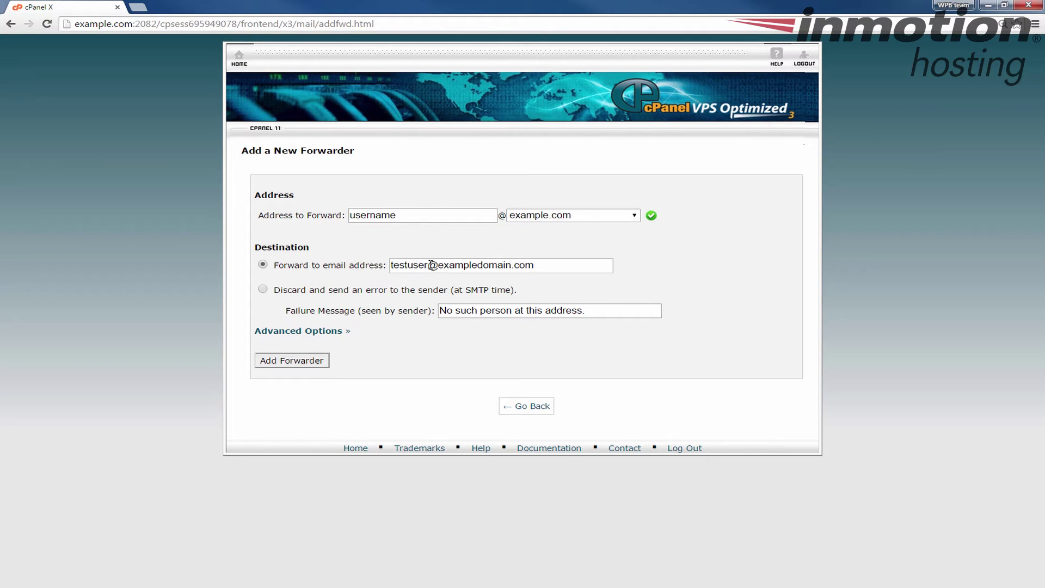
pyautogui.moveTo(533, 263); pyautogui.dragTo(326, 271)
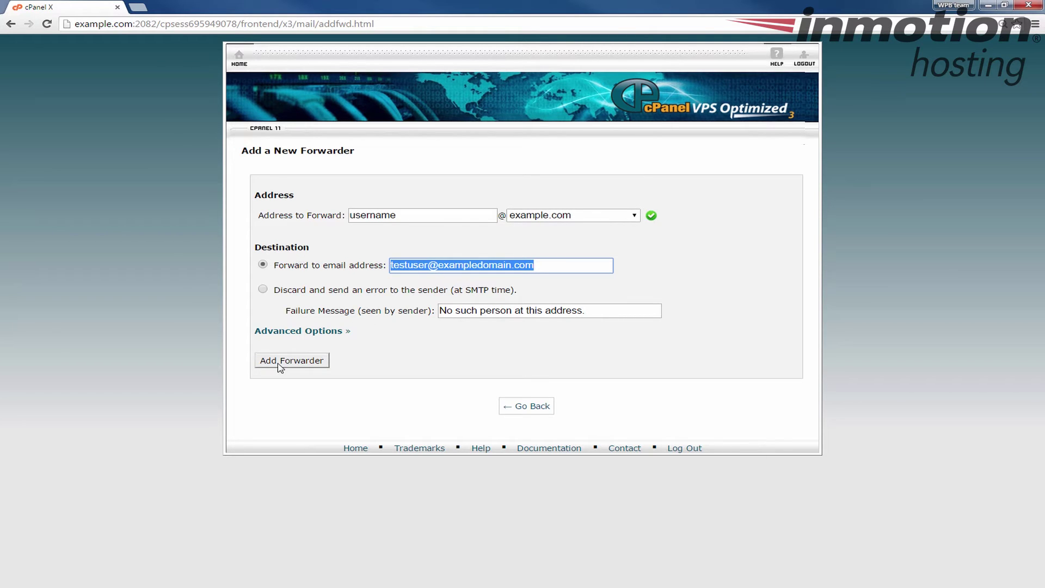
# Create the forwarder, check the destination in the confirmation, and return to the Forwarders list
pyautogui.click(300, 361)
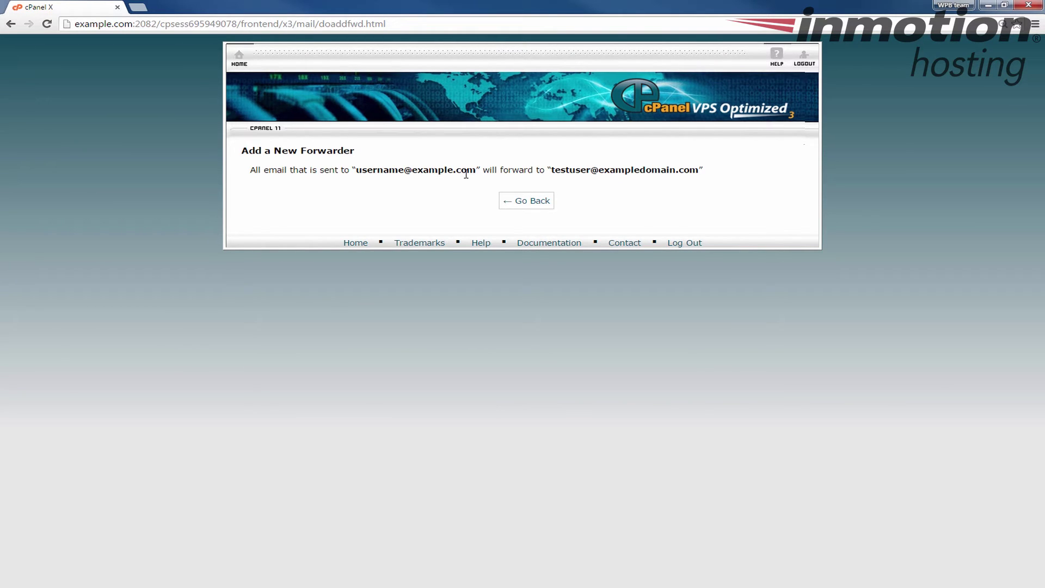
pyautogui.moveTo(579, 170); pyautogui.dragTo(705, 174)
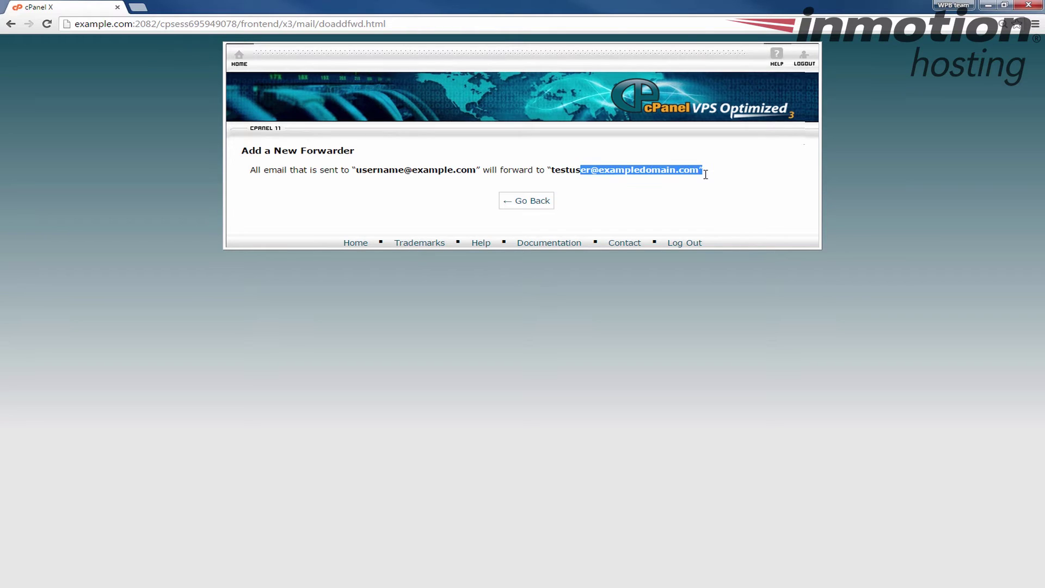
pyautogui.click(599, 185)
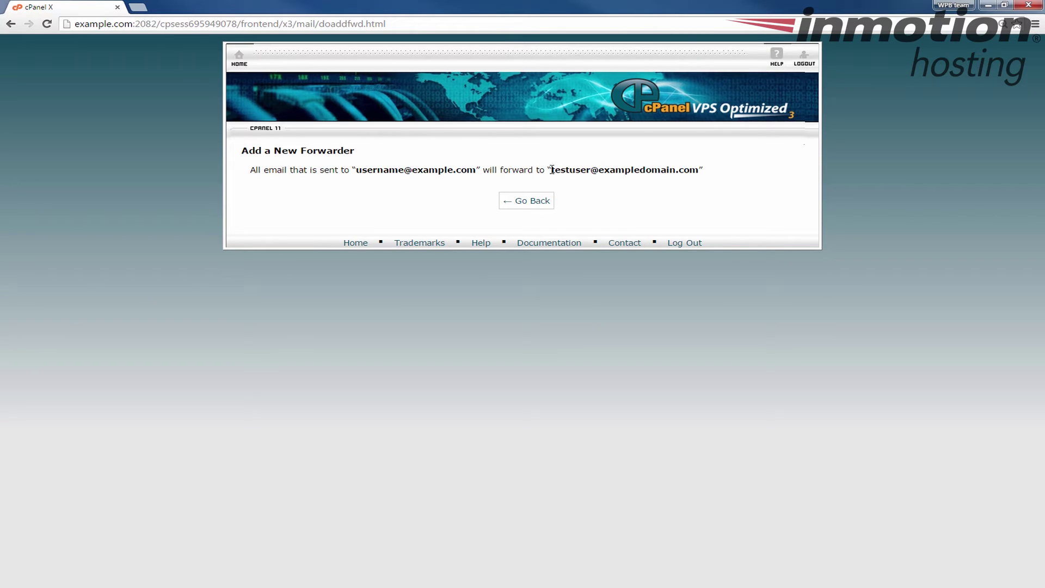
pyautogui.moveTo(552, 170); pyautogui.dragTo(700, 171)
pyautogui.click(611, 190)
pyautogui.click(532, 205)
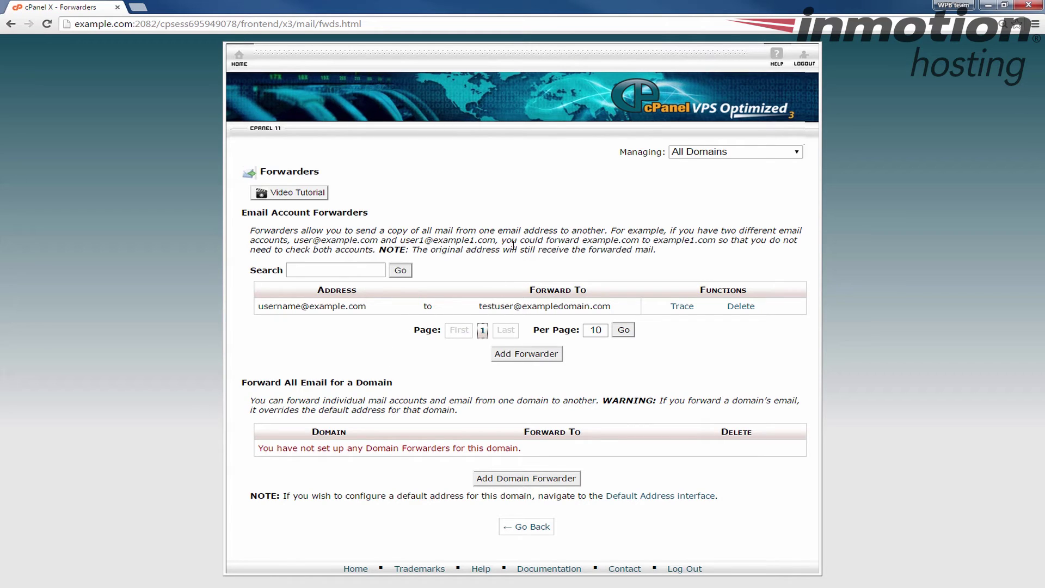
# Log out of cPanel and go to the example.com/webmail login page
pyautogui.click(803, 60)
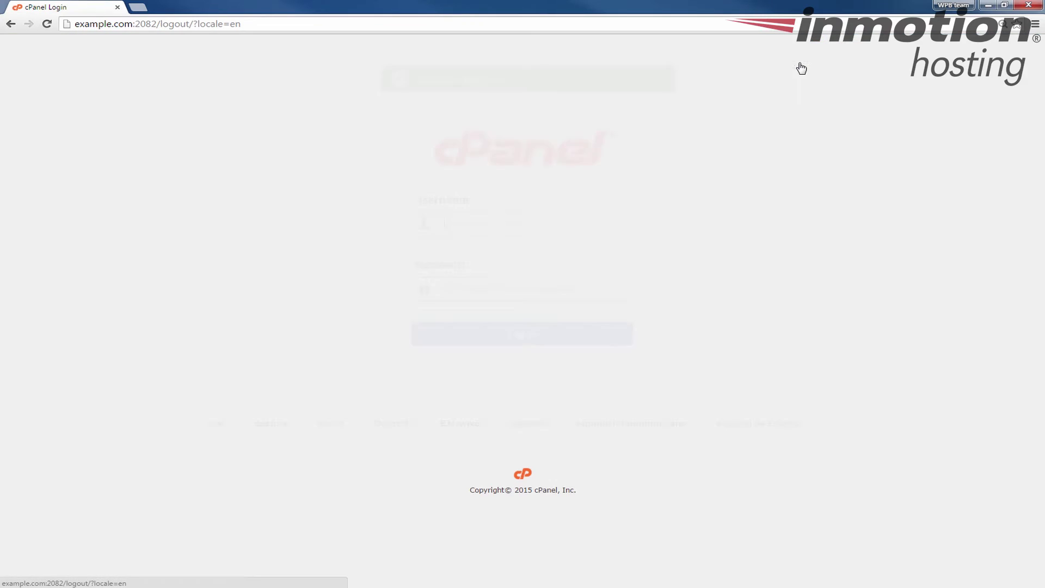
pyautogui.moveTo(132, 23); pyautogui.dragTo(317, 30)
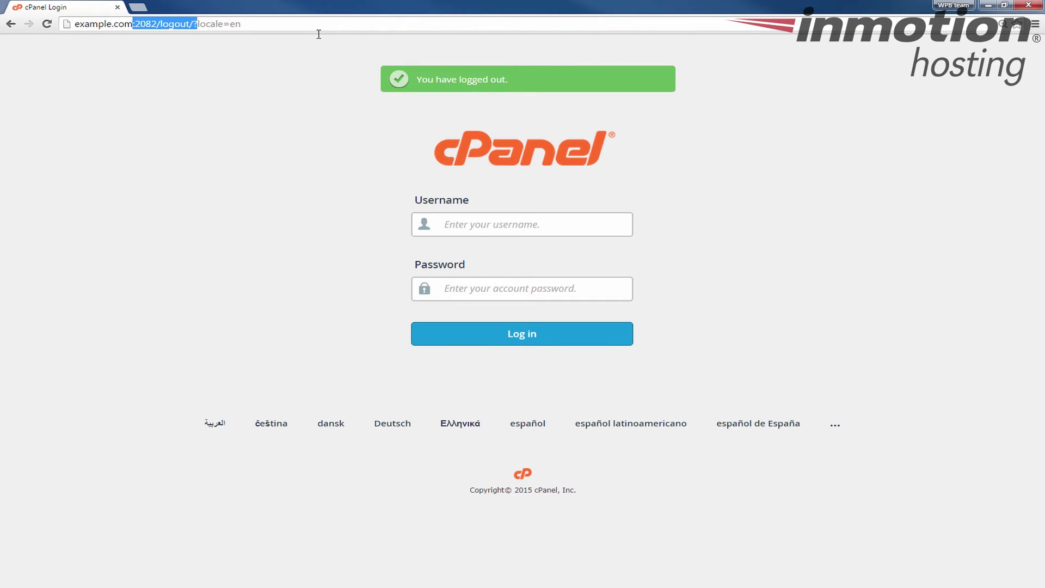
pyautogui.write('/webmail')
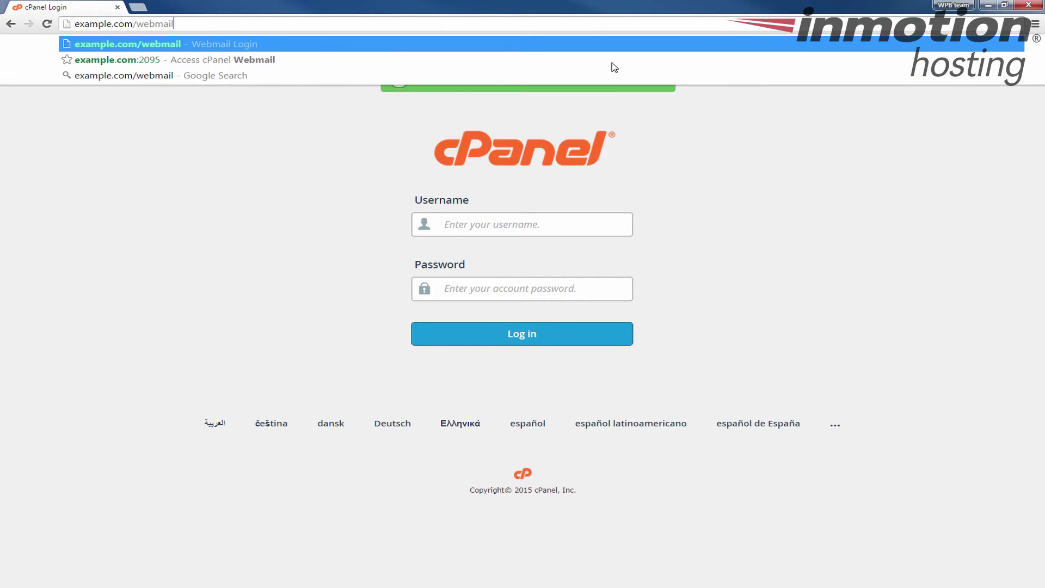
pyautogui.press('Return')
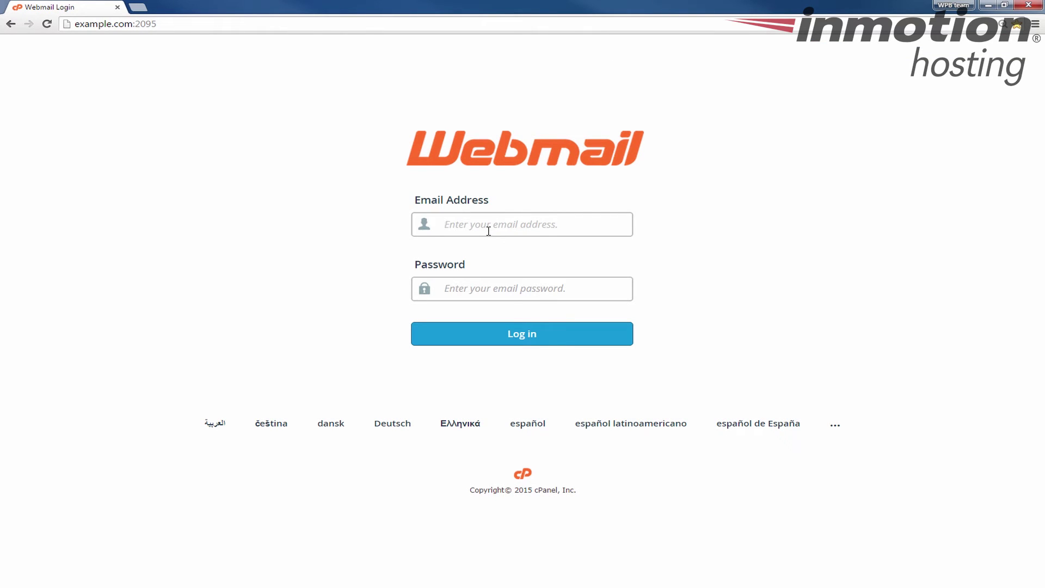
# Sign in to Webmail with the e-mail account's address and password
pyautogui.write('jp@')
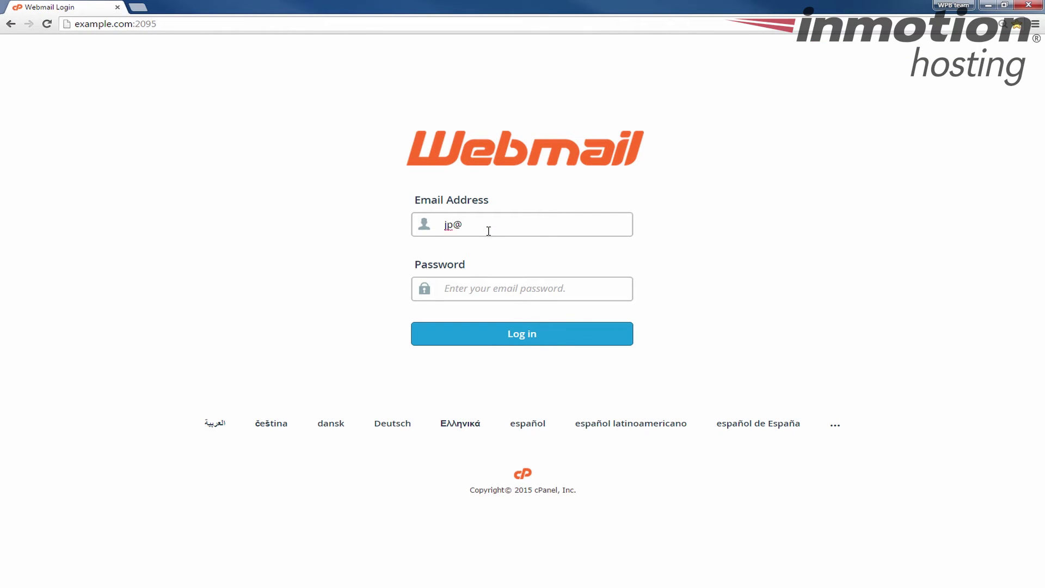
pyautogui.write('examp[le.com')
pyautogui.press('Tab')
pyautogui.hotkey('shift', 'Tab')
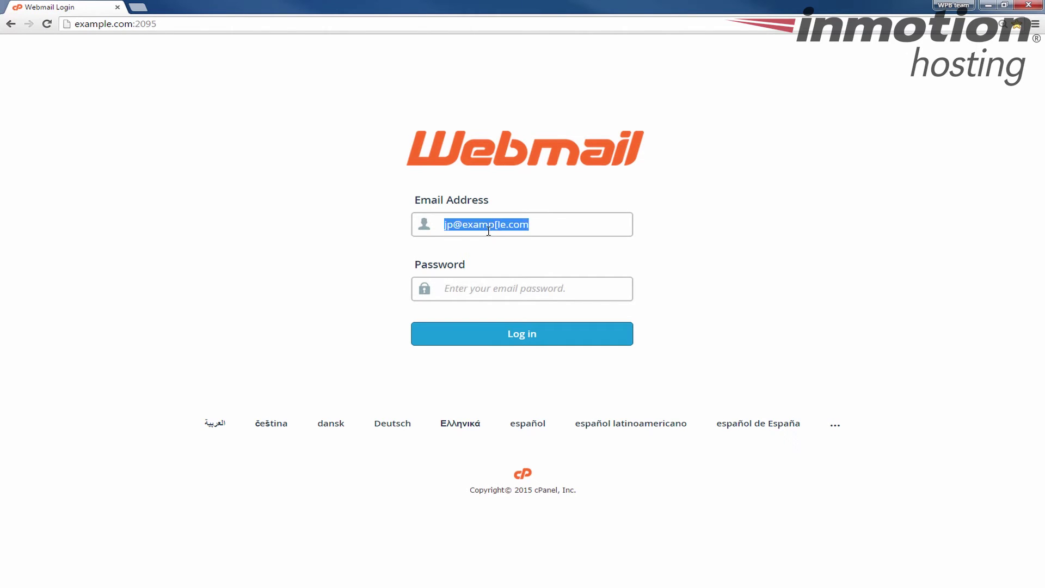
pyautogui.press('Right')
pyautogui.press('Left')
pyautogui.press('BackSpace')
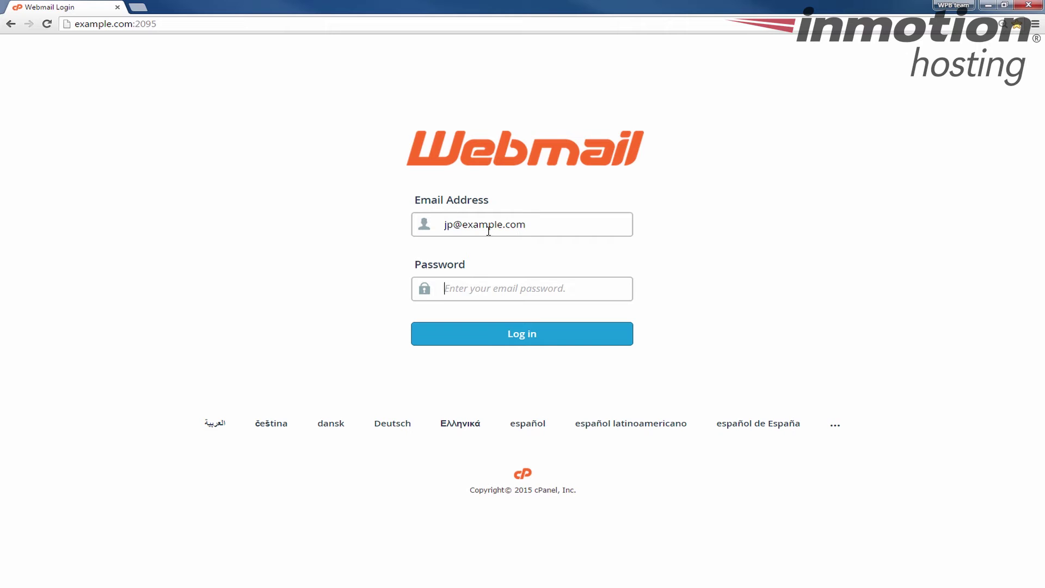
pyautogui.write('••')
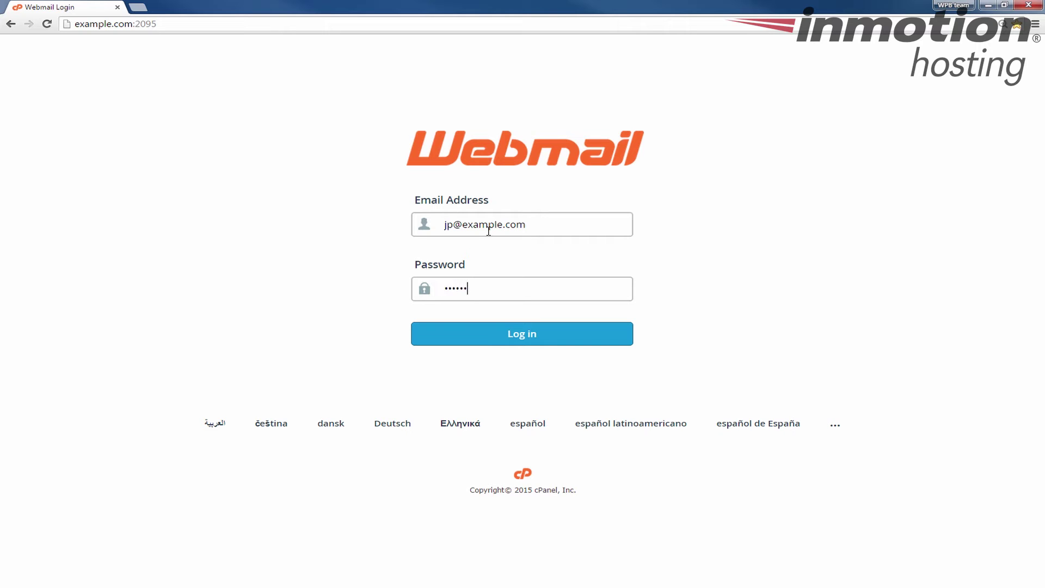
pyautogui.press('Return')
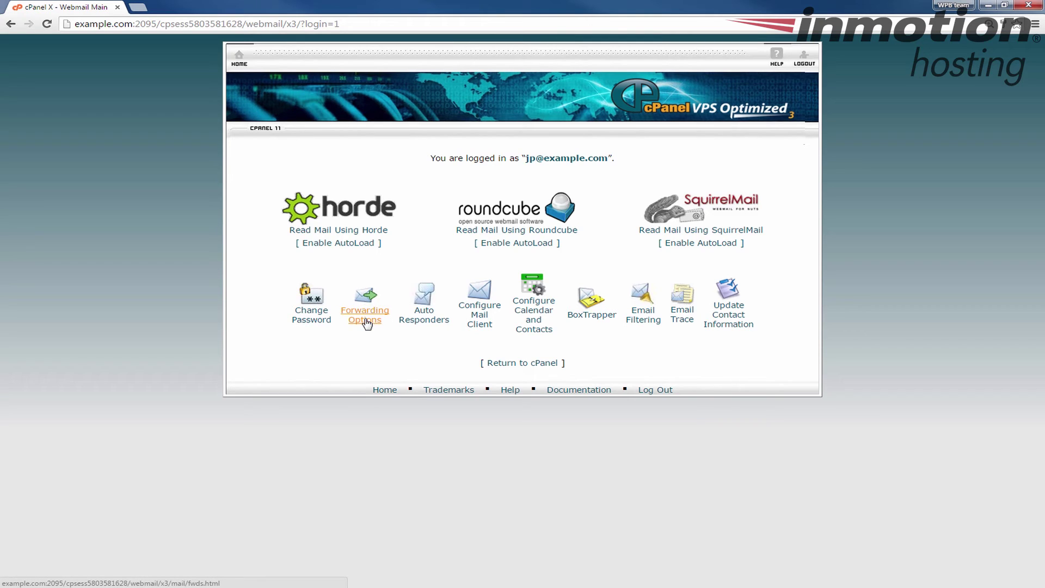
# Open Forwarding Options for the account and start a new forwarder
pyautogui.click(365, 320)
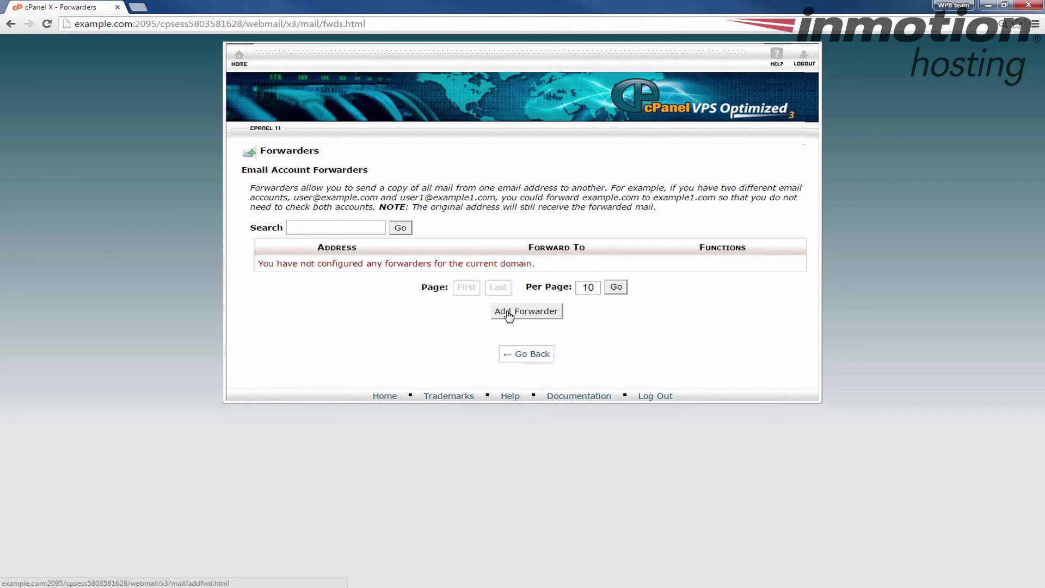
pyautogui.click(546, 315)
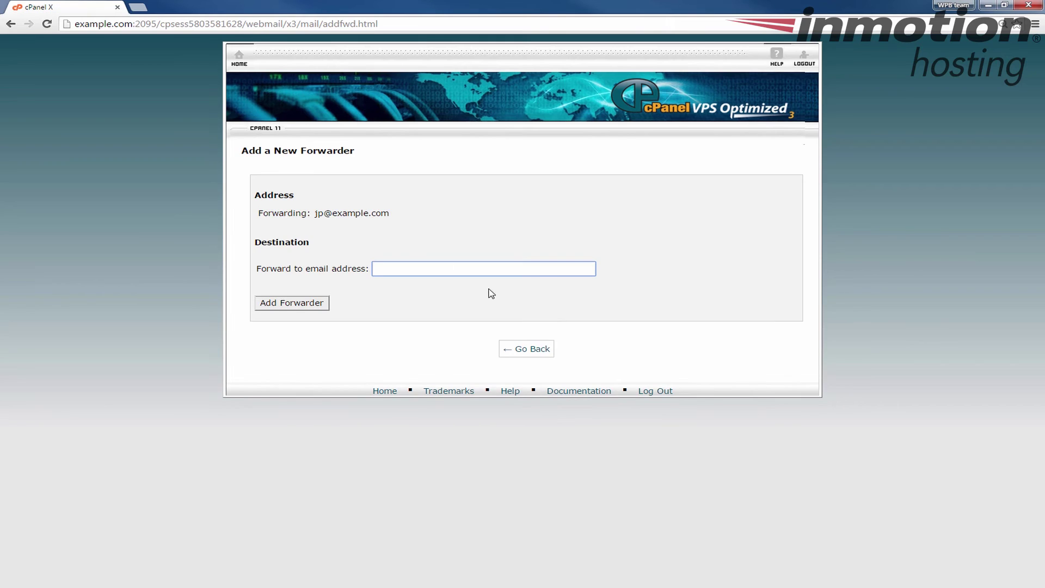
# Forward the account's mail to the testdomain5.com destination address and create the forwarder
pyautogui.moveTo(404, 219); pyautogui.dragTo(315, 214)
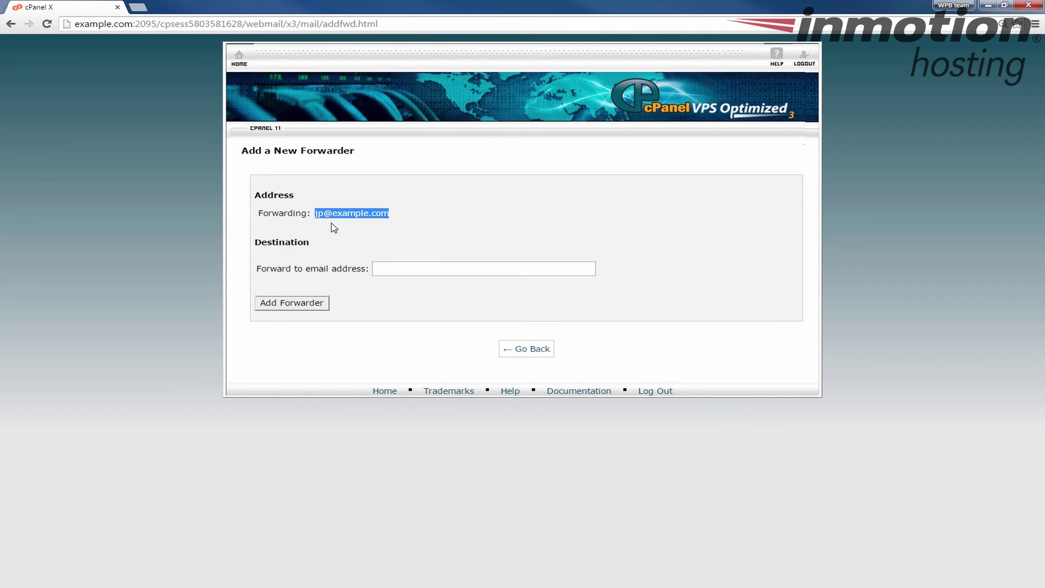
pyautogui.click(388, 215)
pyautogui.moveTo(394, 219); pyautogui.dragTo(315, 213)
pyautogui.click(413, 270)
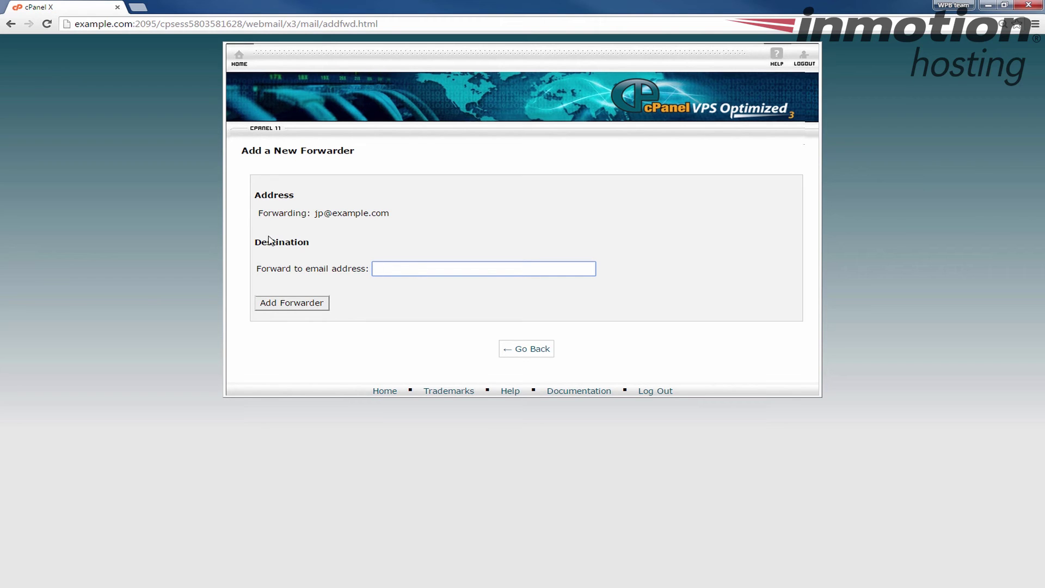
pyautogui.moveTo(314, 213); pyautogui.dragTo(388, 213)
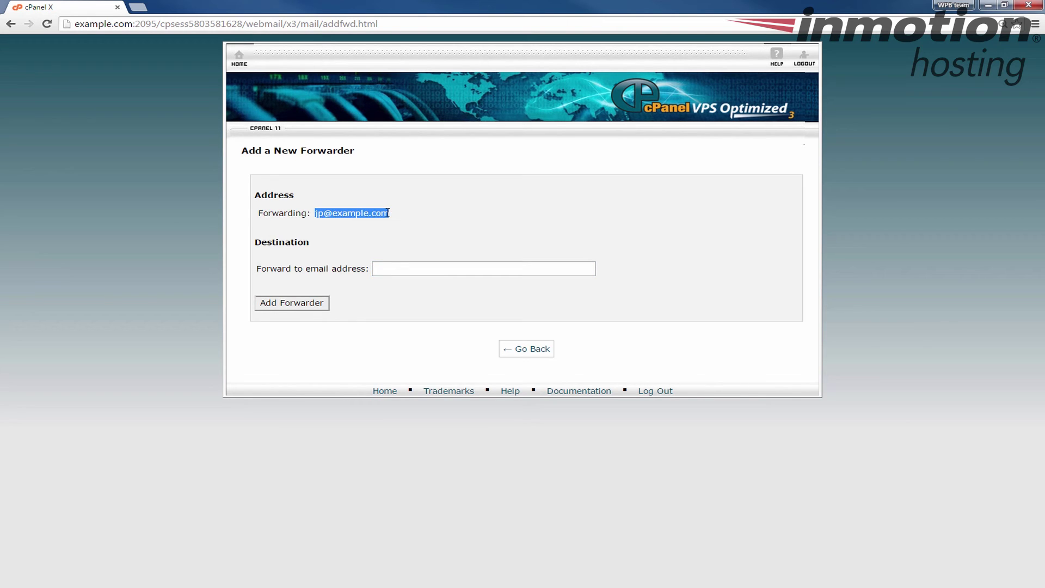
pyautogui.click(335, 272)
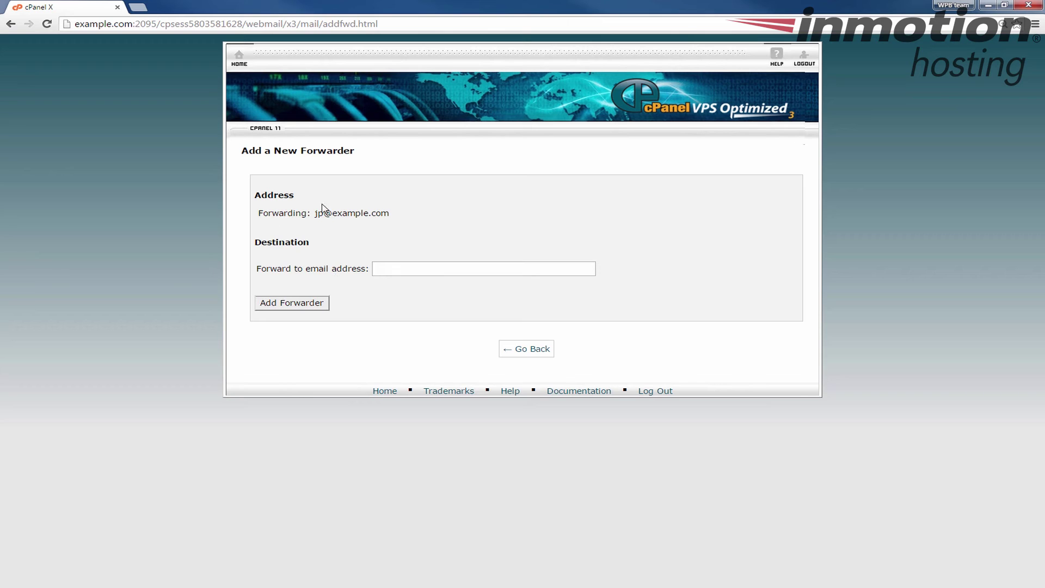
pyautogui.moveTo(314, 213); pyautogui.dragTo(385, 213)
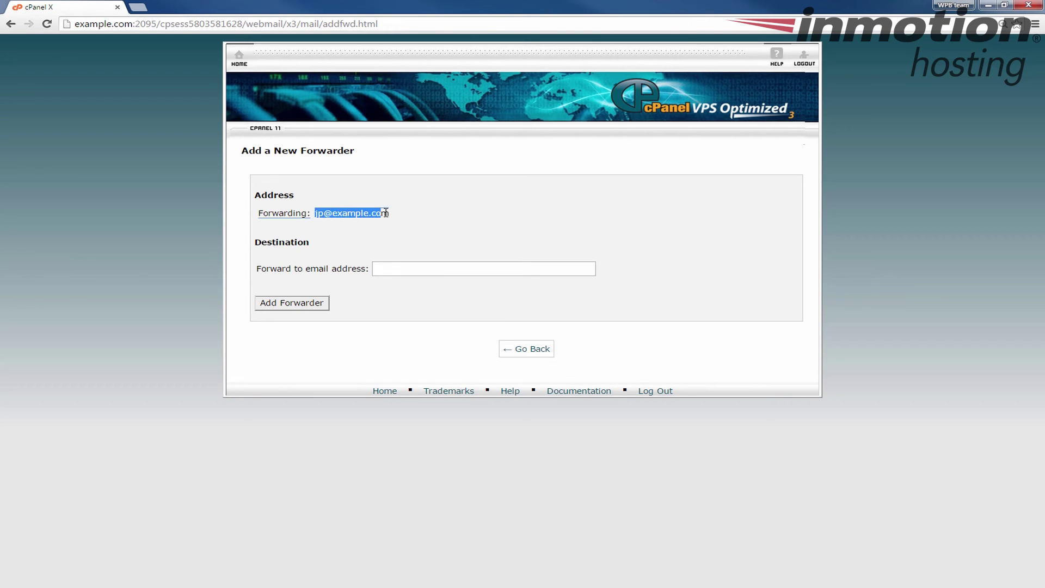
pyautogui.click(269, 245)
pyautogui.click(404, 264)
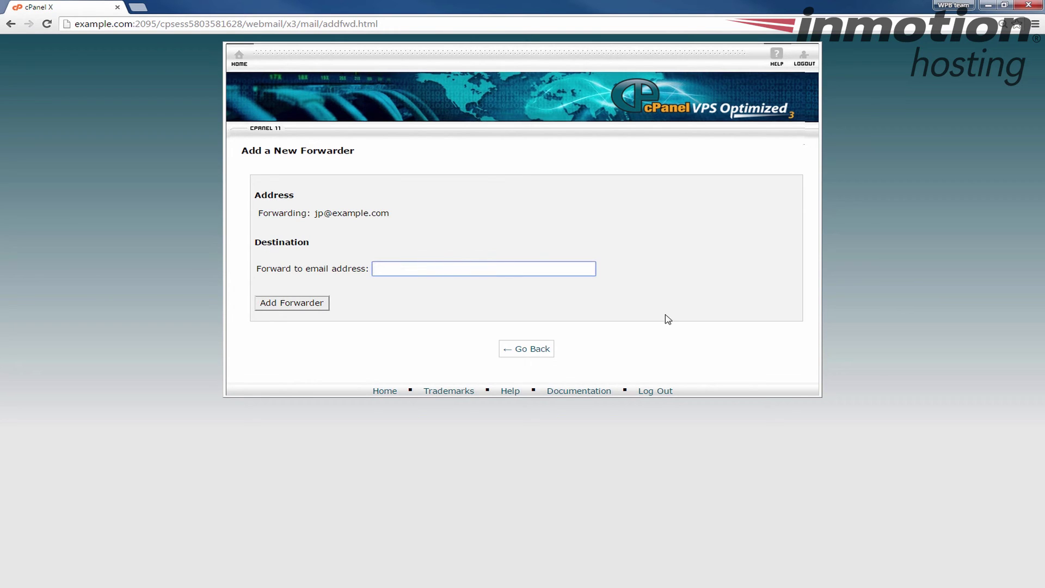
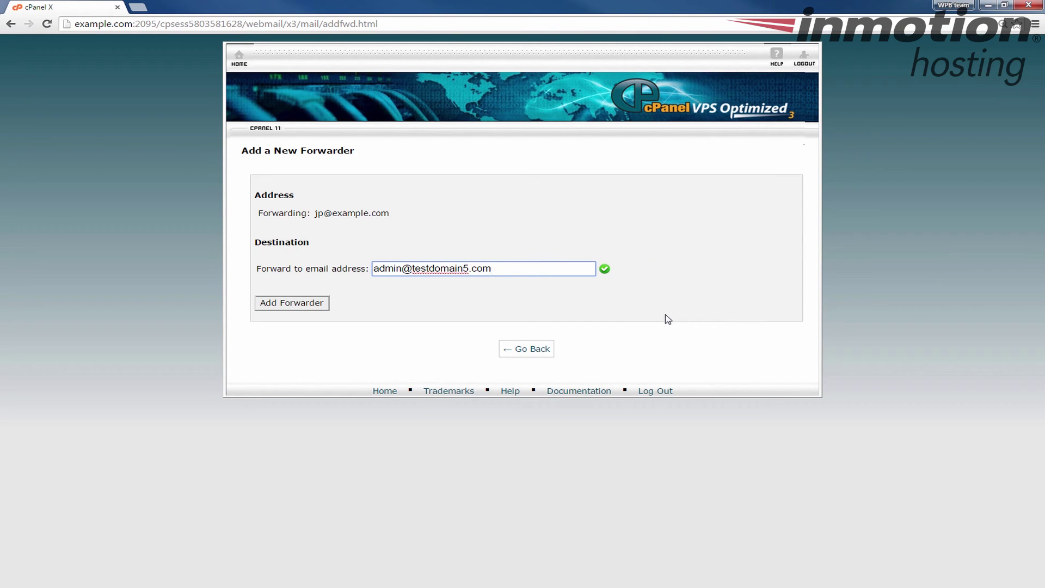
pyautogui.click(298, 308)
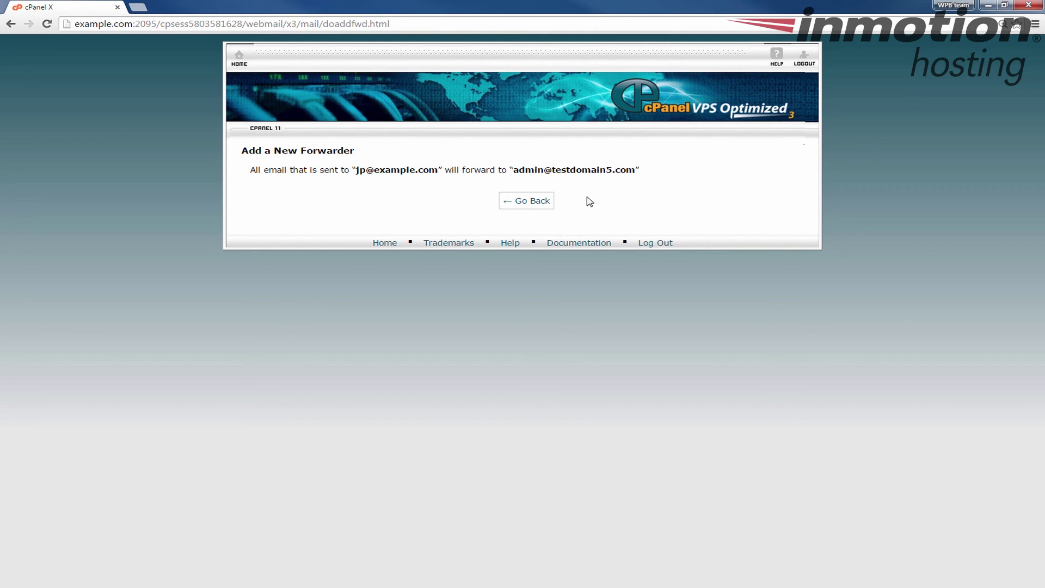
# Return to the Webmail main page and check the signed-in account's address
pyautogui.click(521, 202)
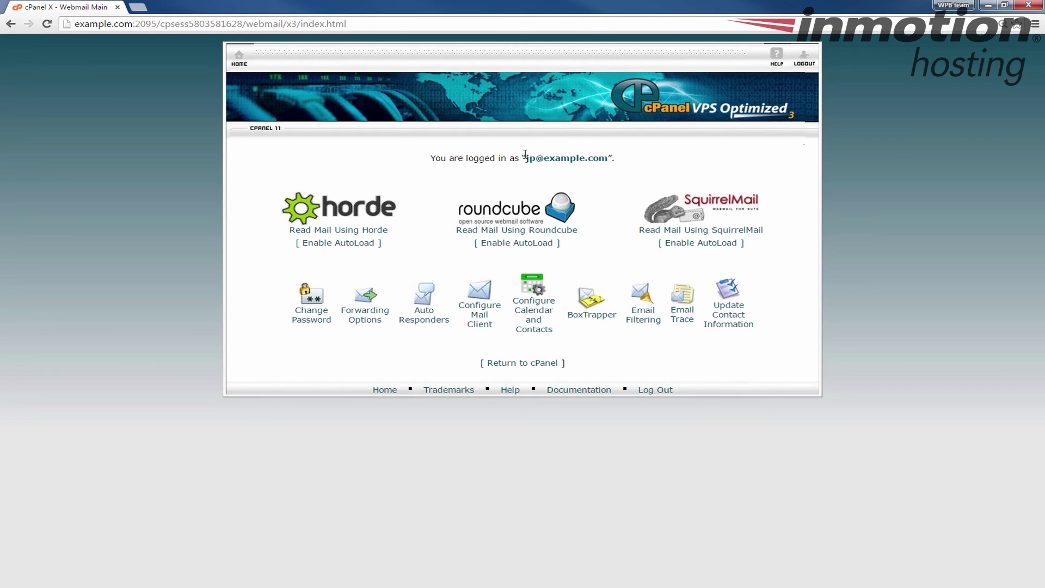
pyautogui.moveTo(527, 162); pyautogui.dragTo(609, 159)
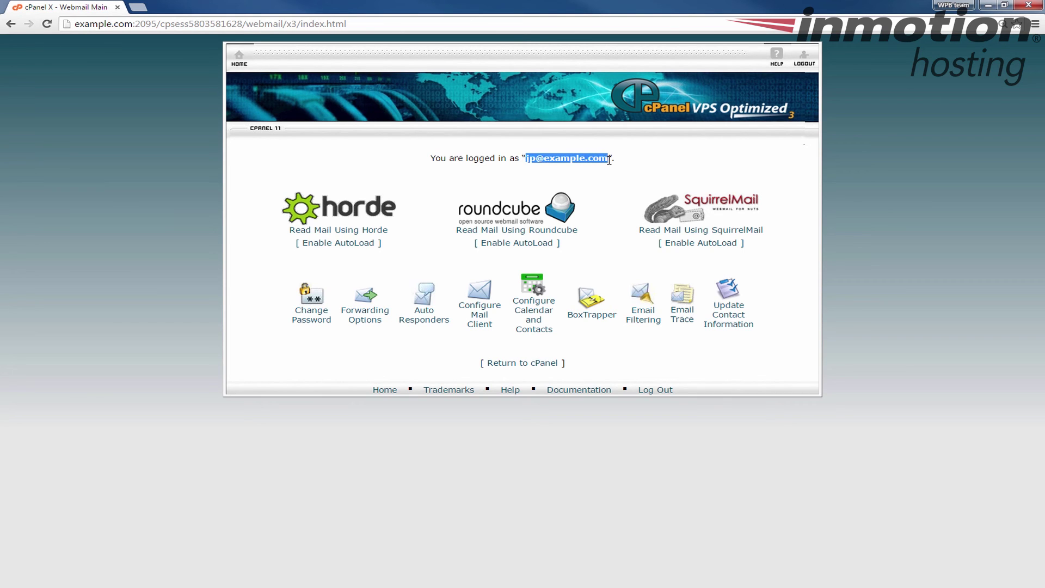
pyautogui.click(953, 229)
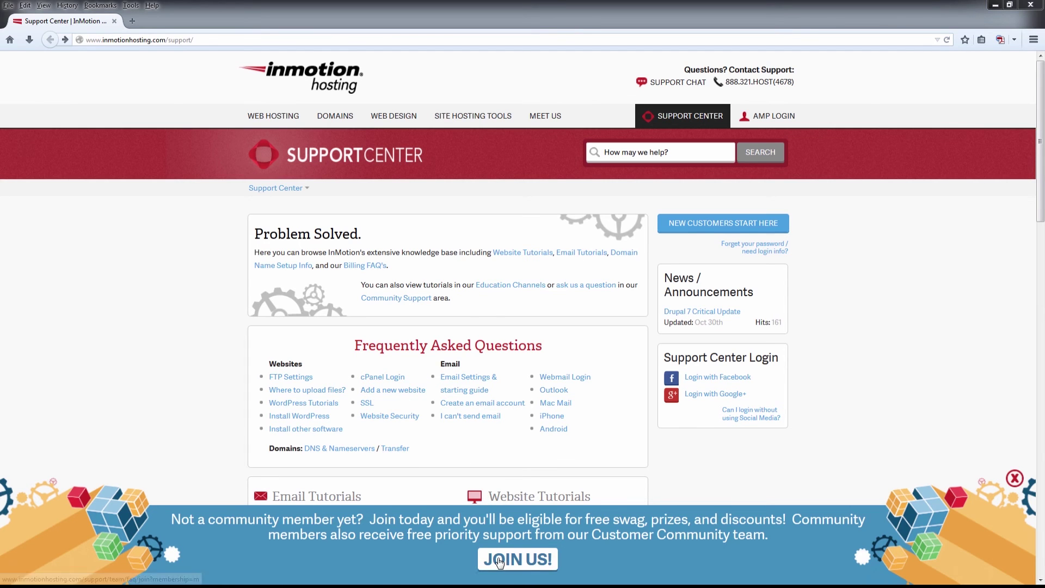
# Choose JOIN US on the Support Center's community banner
pyautogui.click(498, 562)
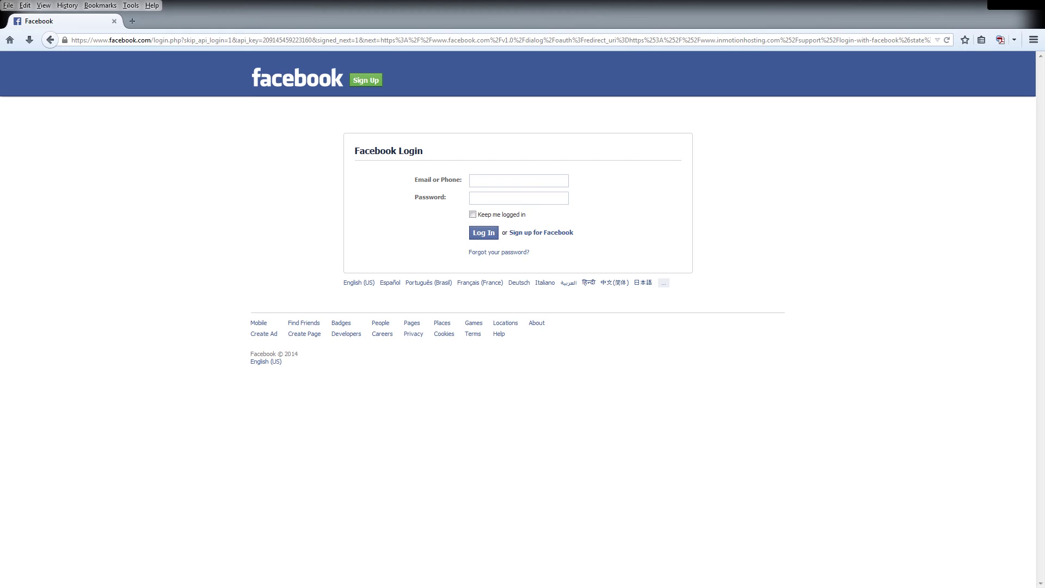